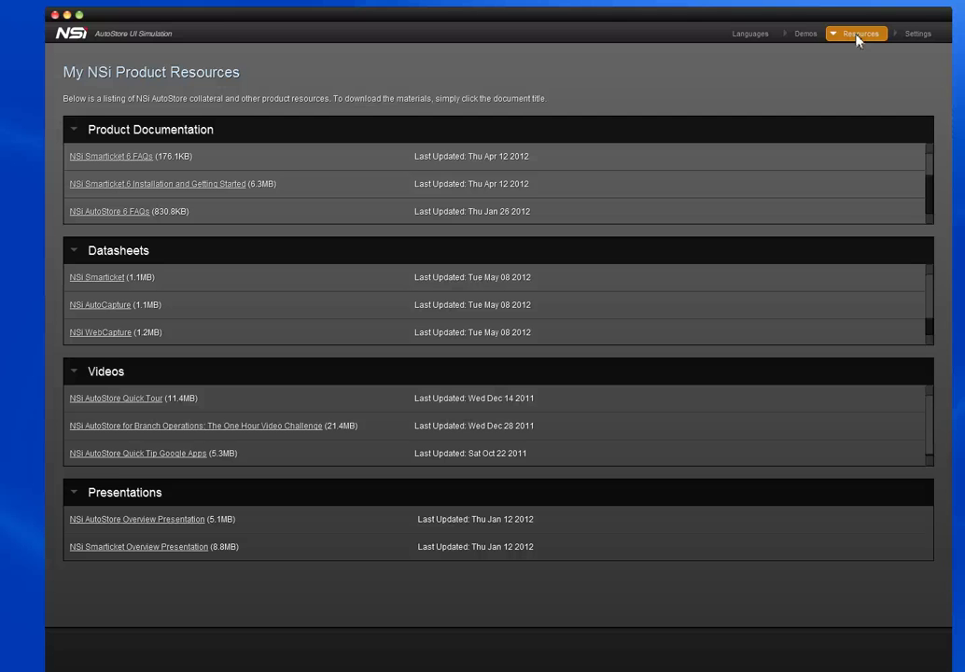
# - Open the Settings page showing My Registration Information
pyautogui.click(920, 35)
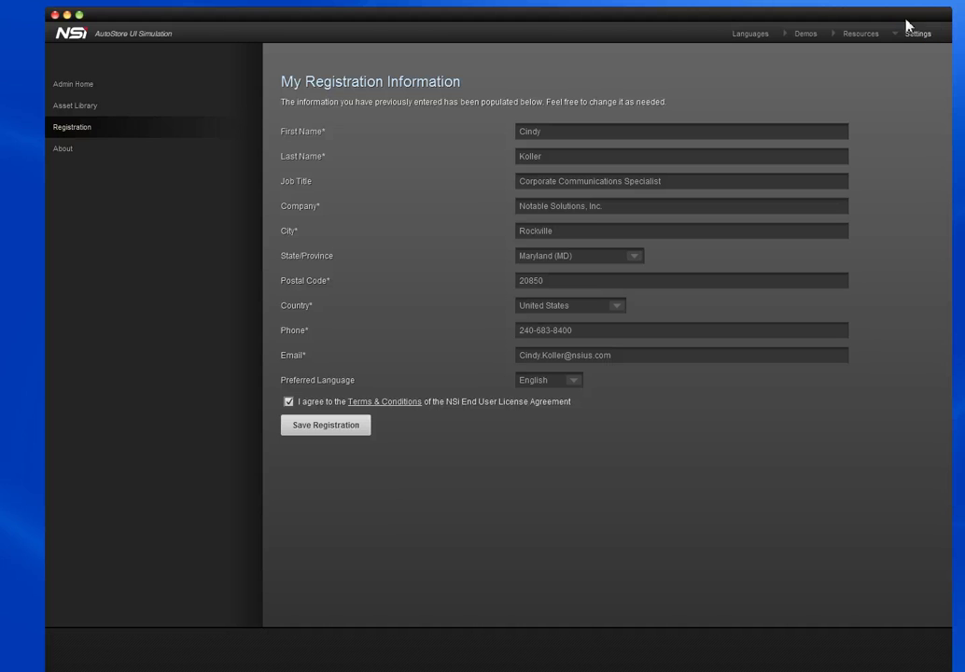
# - From the Demos list, create a new demo named 'Acme Demo' and save it
pyautogui.click(808, 35)
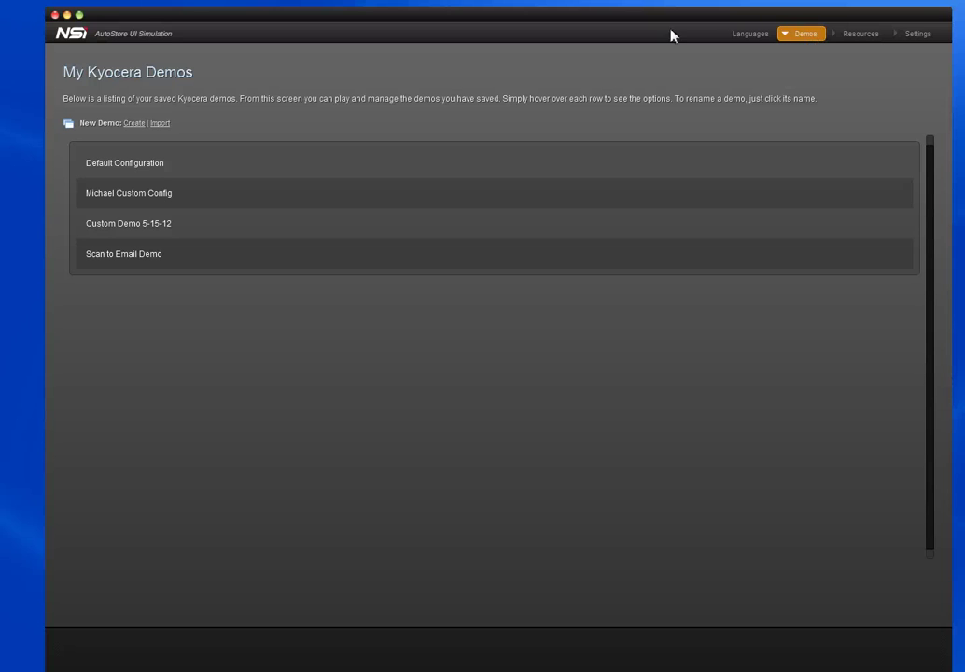
pyautogui.click(144, 124)
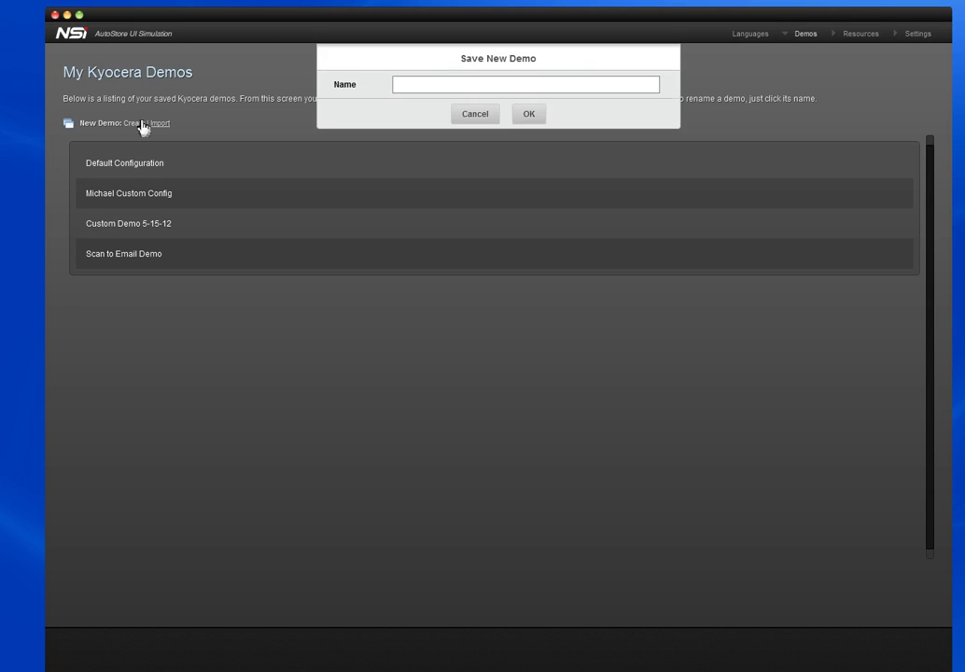
pyautogui.click(407, 87)
pyautogui.write('Acme Demo')
pyautogui.click(531, 116)
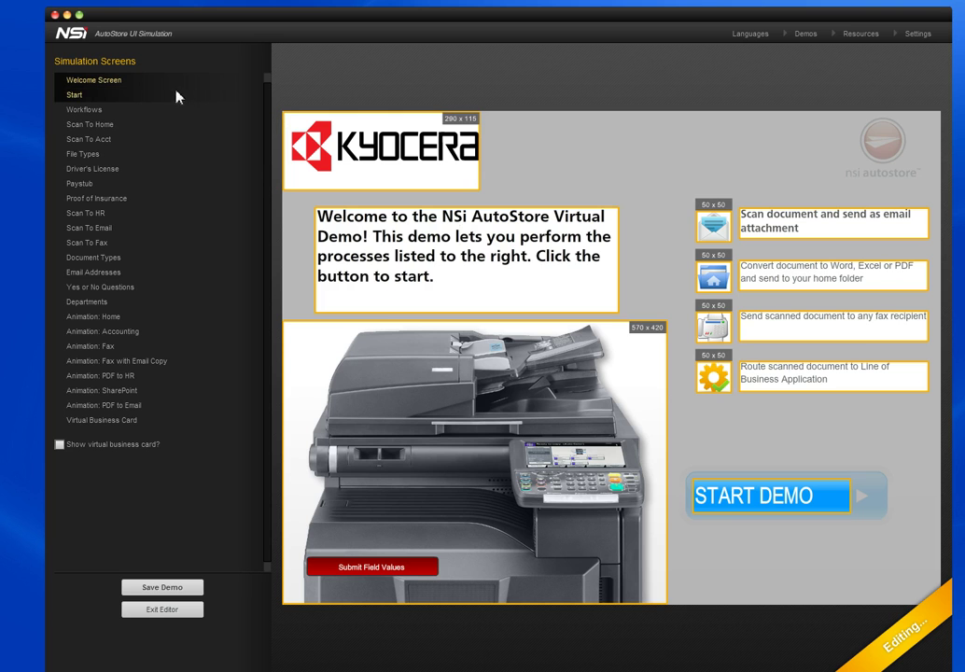
pyautogui.click(114, 96)
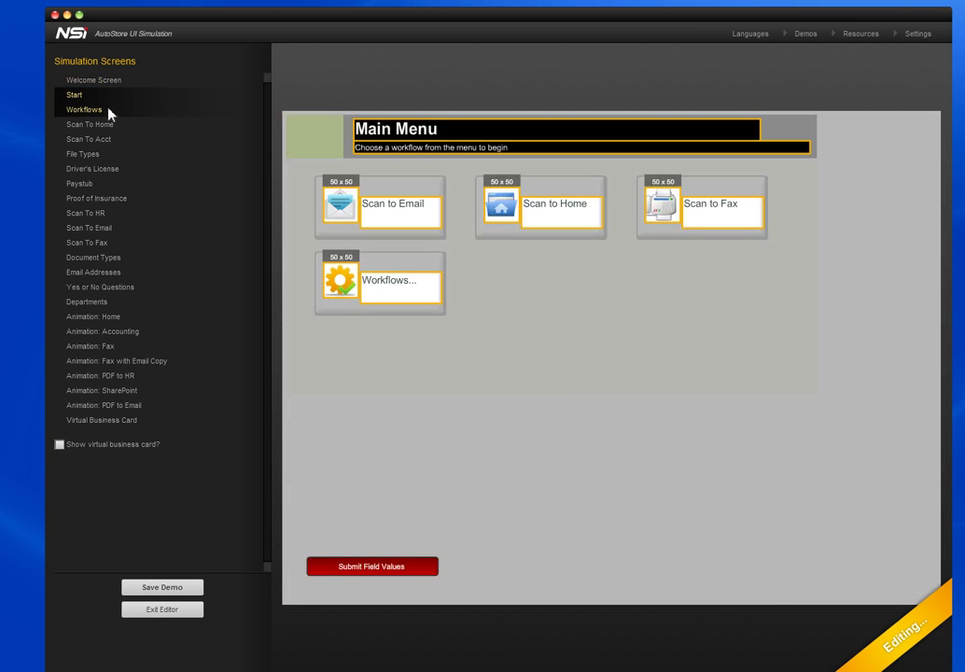
pyautogui.click(103, 111)
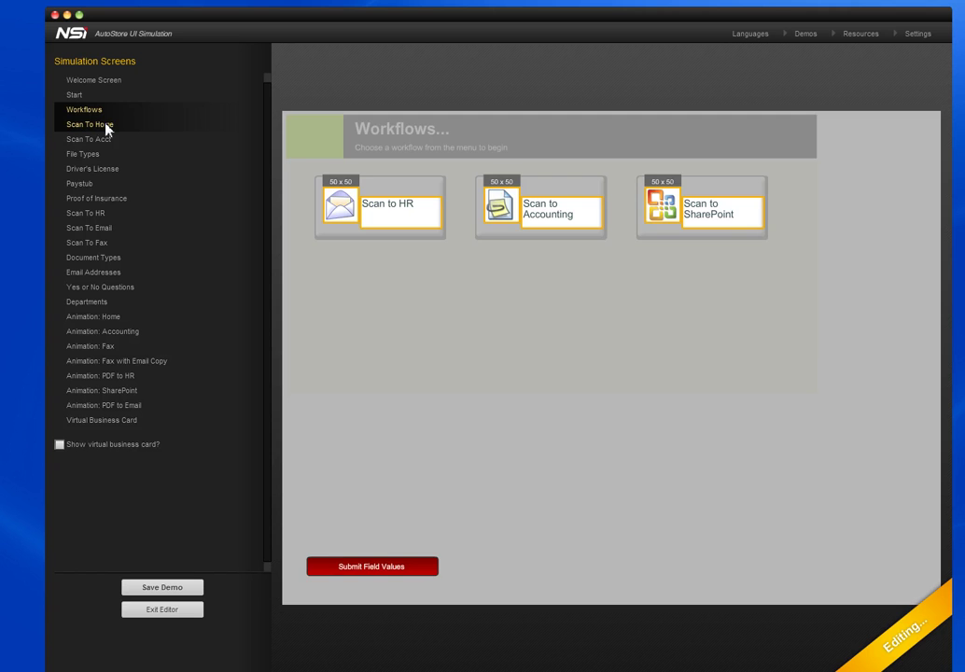
pyautogui.click(107, 129)
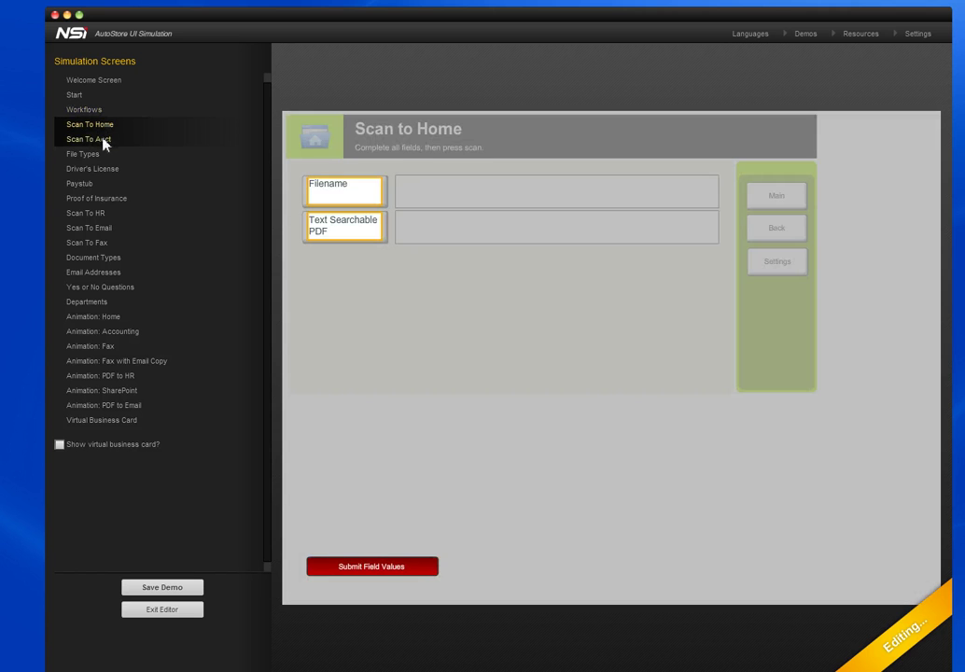
pyautogui.click(105, 142)
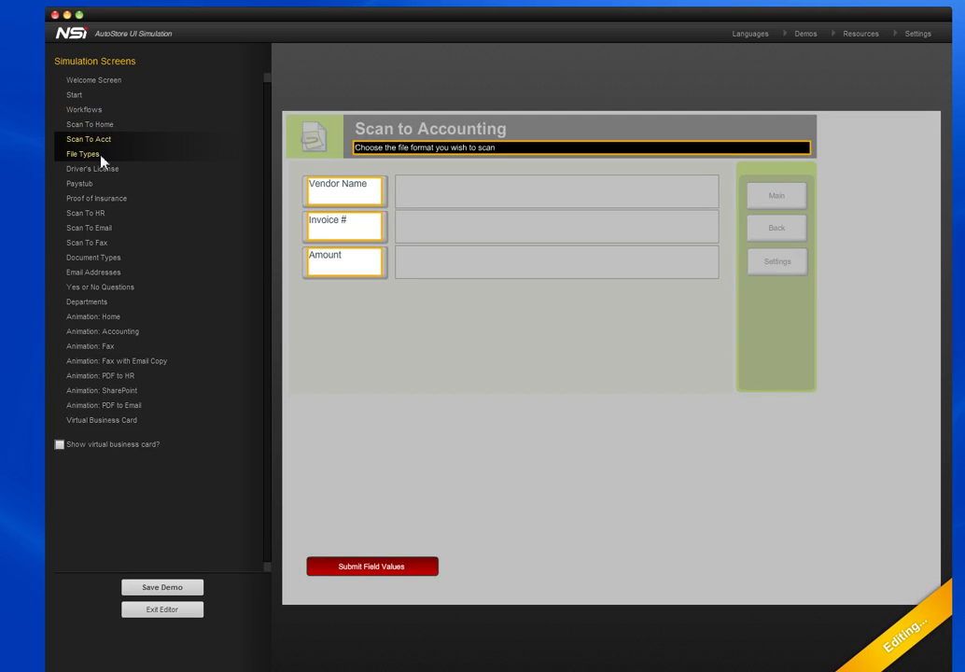
pyautogui.click(100, 157)
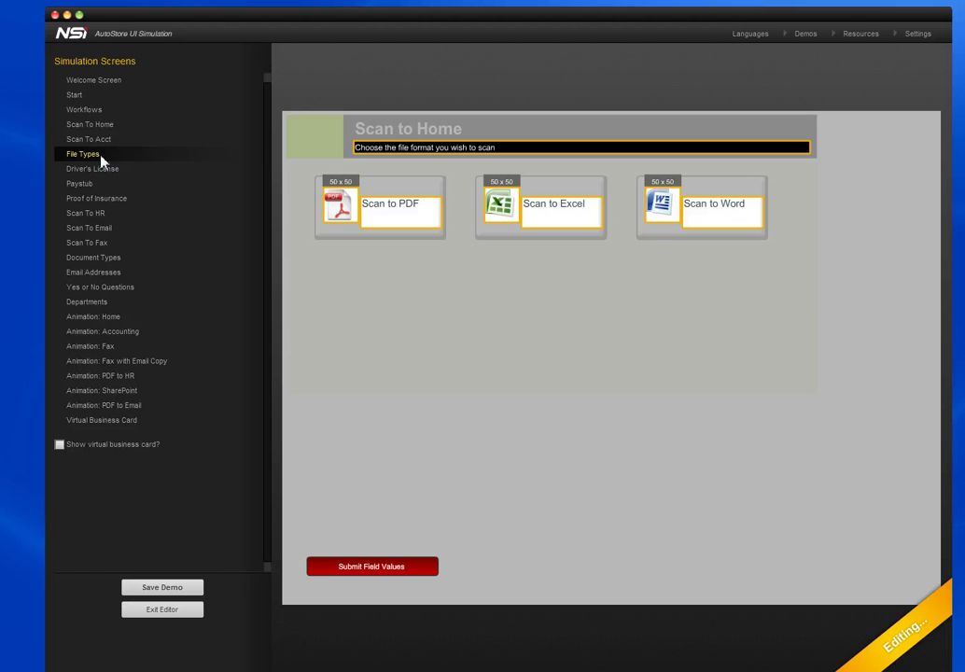
pyautogui.click(109, 82)
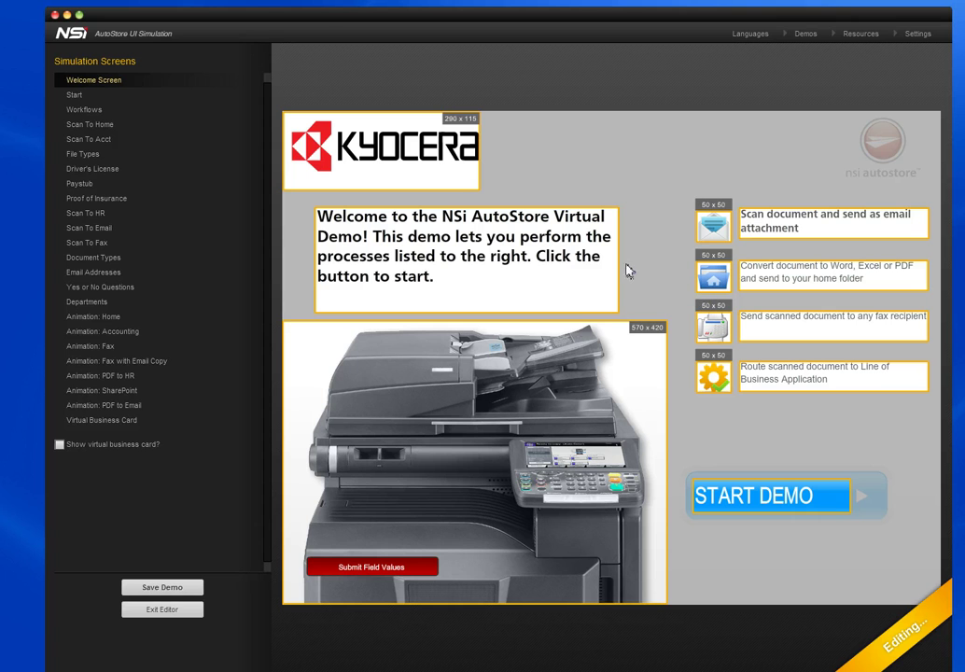
# - Swap the Welcome Screen's Kyocera logo for Acme_Co_Logo 2.png from the Asset Library Browser
pyautogui.tripleClick(431, 274)
pyautogui.click(455, 255)
pyautogui.click(456, 166)
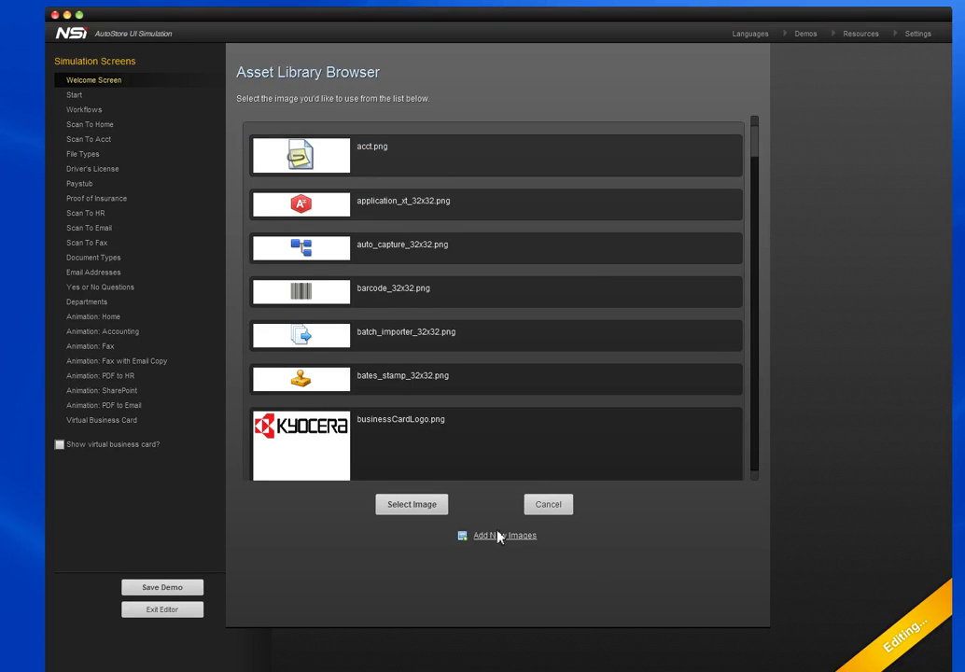
pyautogui.click(755, 165)
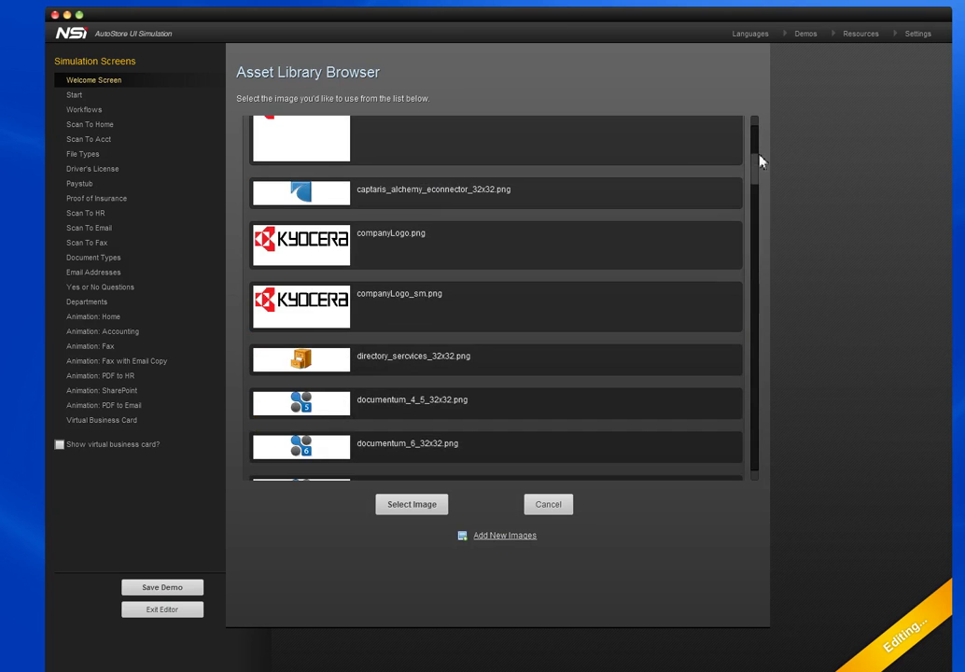
pyautogui.moveTo(759, 172); pyautogui.dragTo(751, 491)
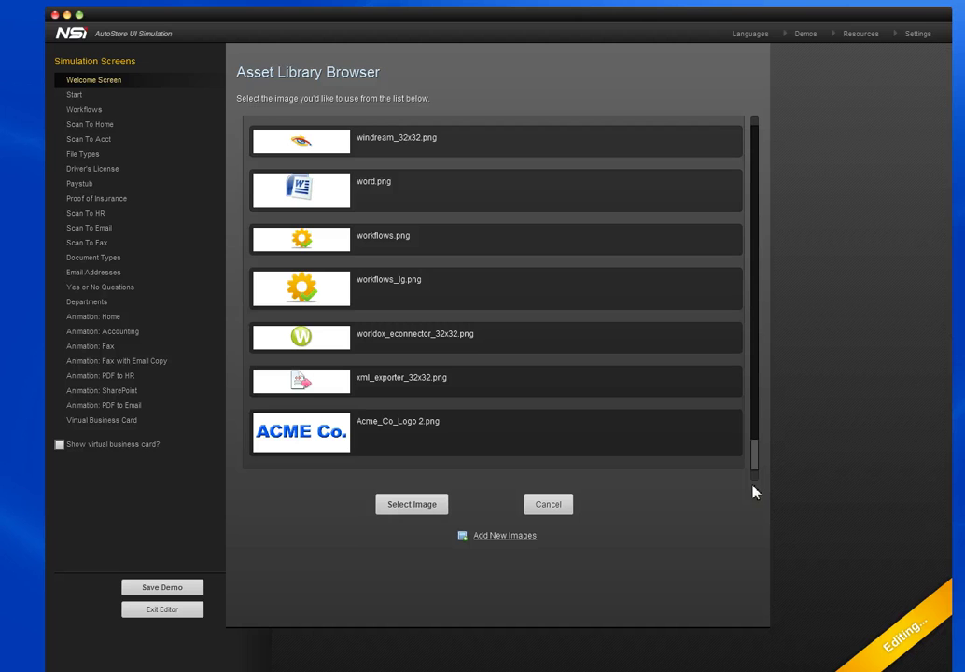
pyautogui.click(544, 426)
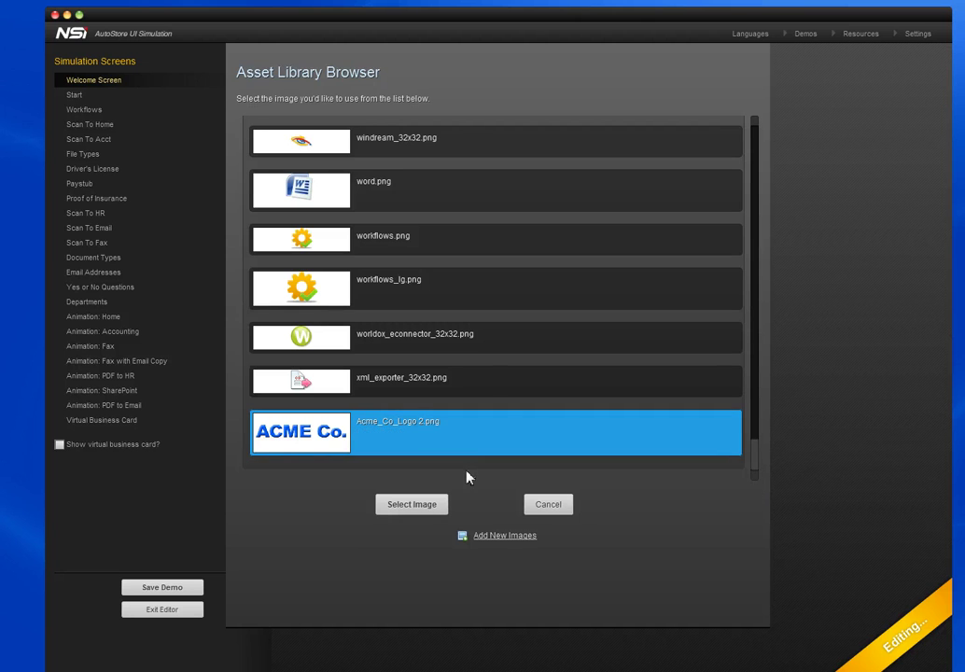
pyautogui.click(433, 504)
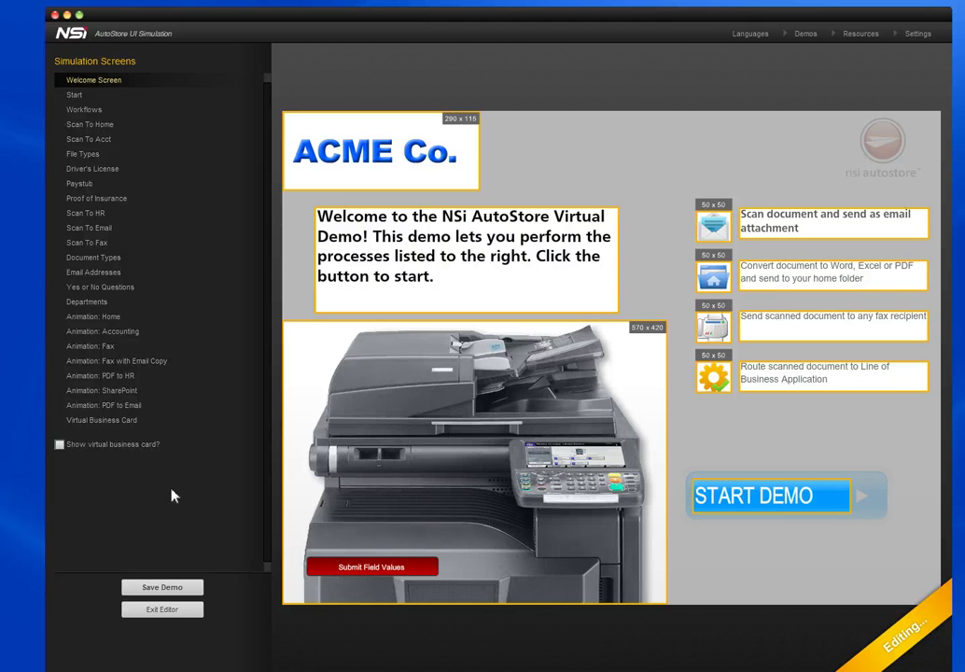
# - Enter the rep's name and phone number on the virtual business card, enable it, and exit the editor
pyautogui.click(131, 423)
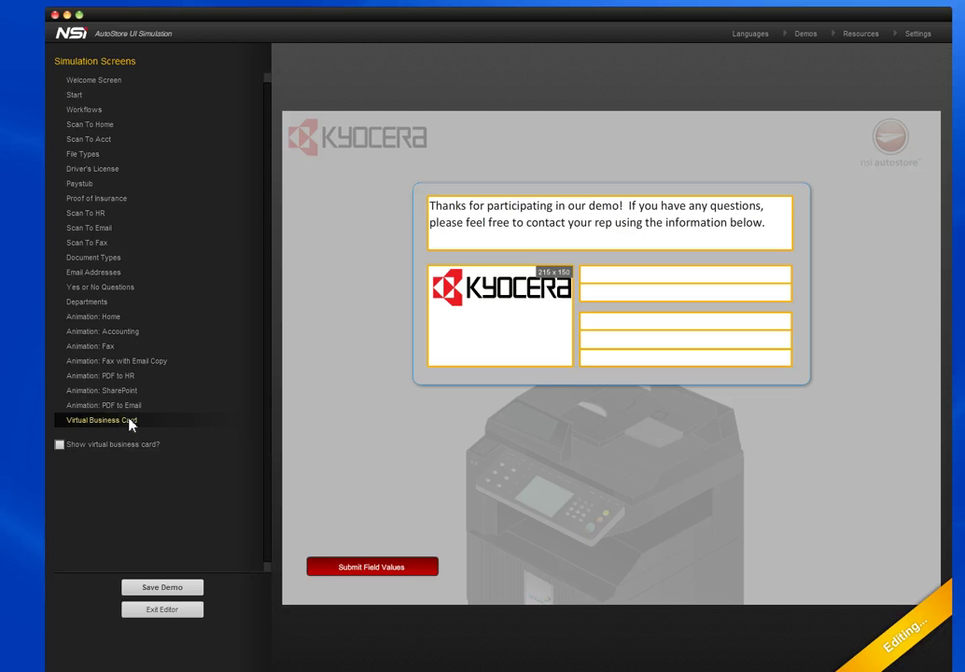
pyautogui.click(630, 278)
pyautogui.write('Cindy')
pyautogui.press('Tab')
pyautogui.write('555-555-5555')
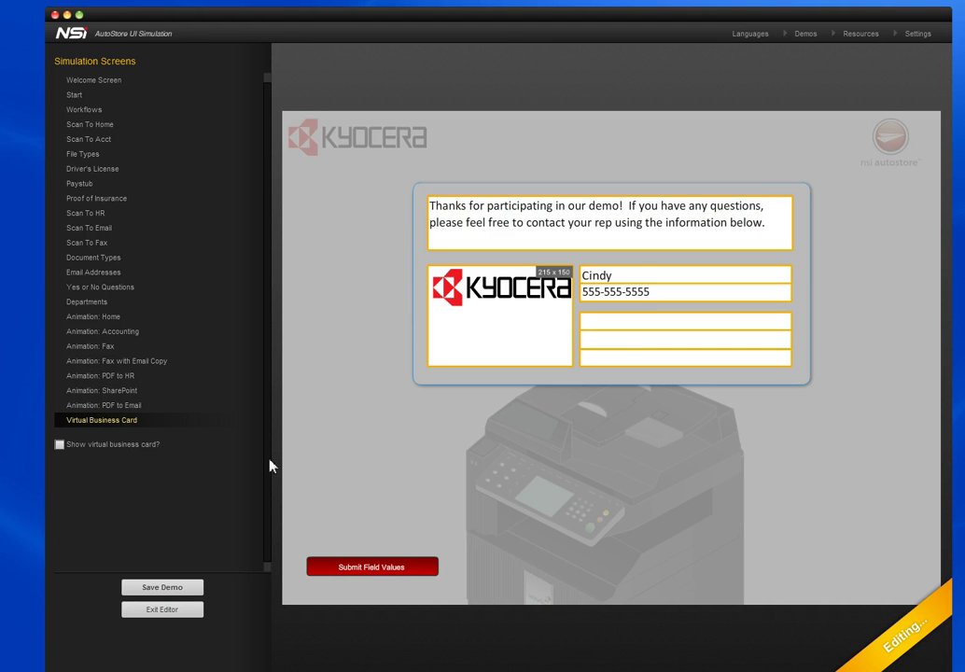
pyautogui.click(58, 445)
pyautogui.click(163, 610)
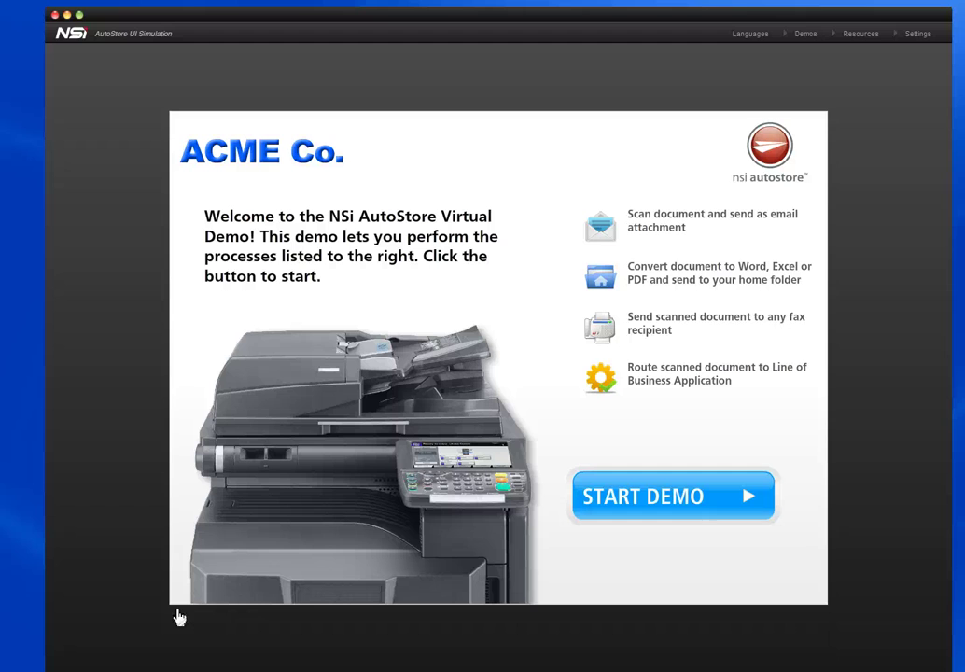
# - Return to the saved demos list and reveal the Acme Demo row's icons
pyautogui.click(815, 37)
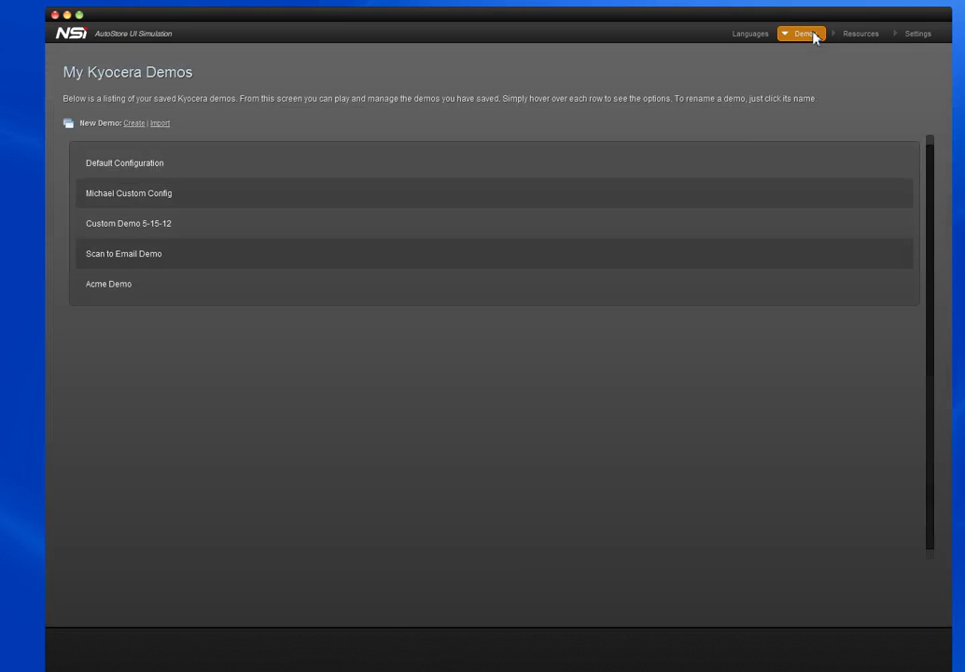
pyautogui.moveTo(340, 282)
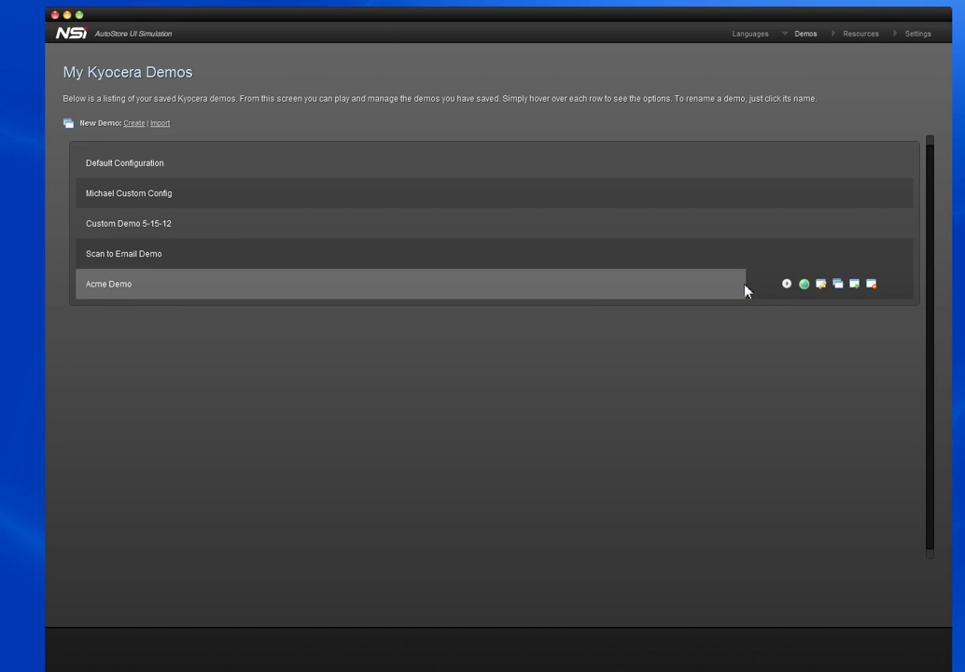
pyautogui.click(804, 285)
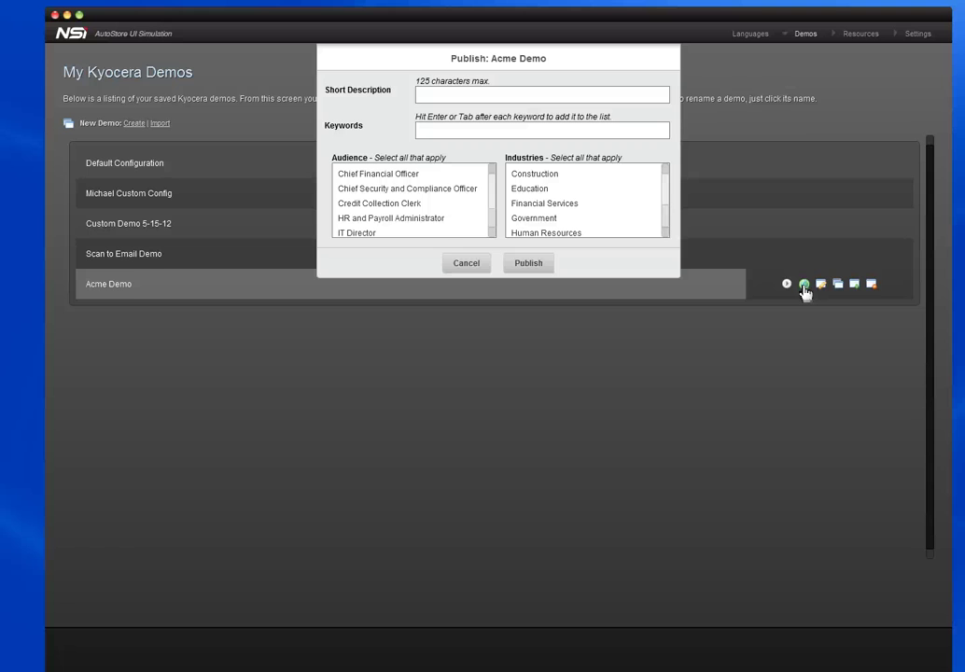
pyautogui.click(467, 264)
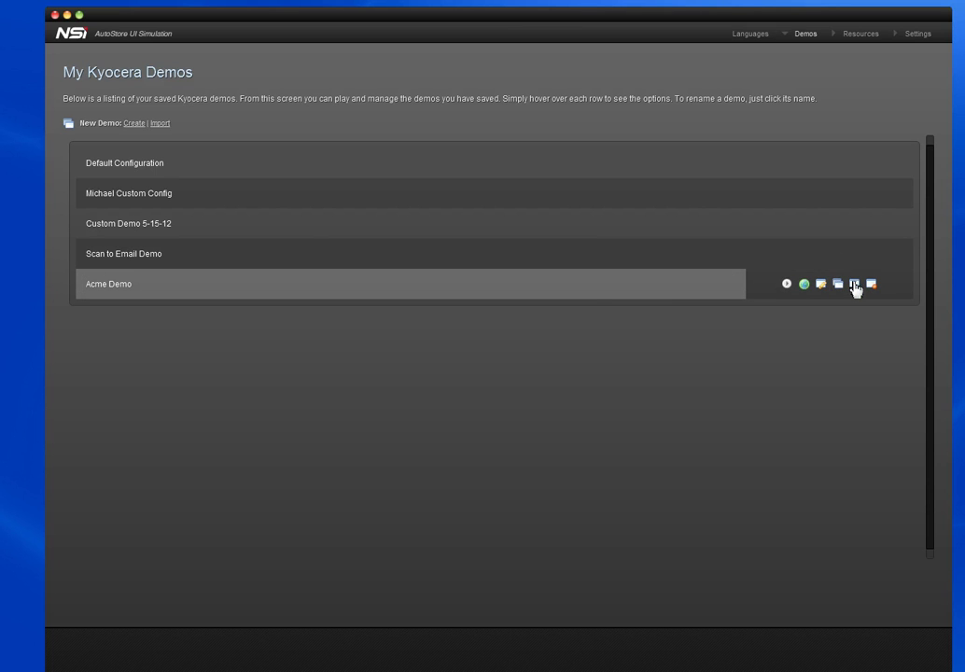
# - Export Acme Demo to the Desktop folder and drag the app window aside
pyautogui.click(854, 285)
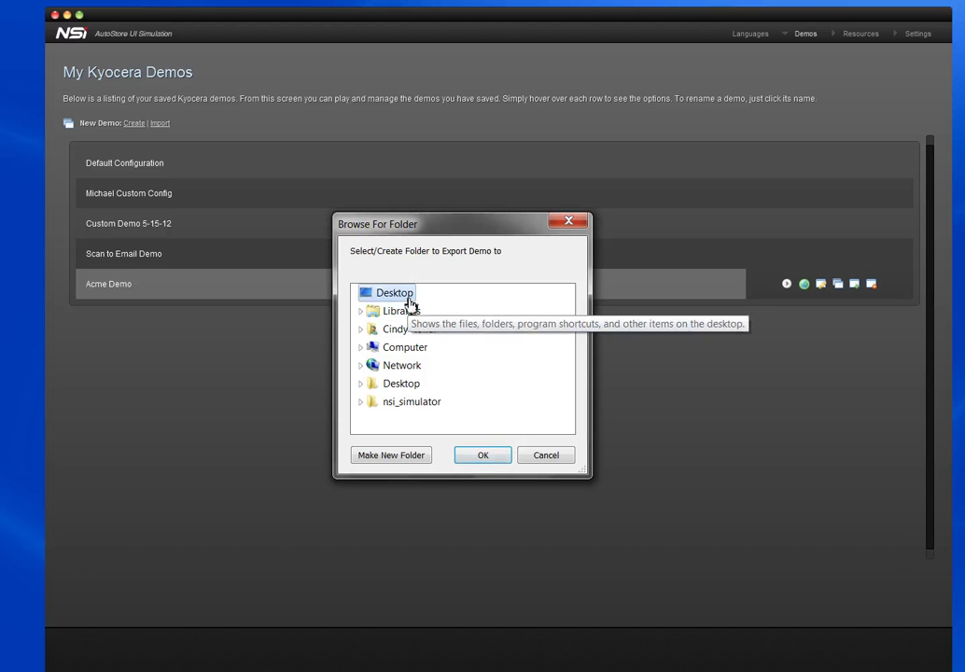
pyautogui.click(489, 459)
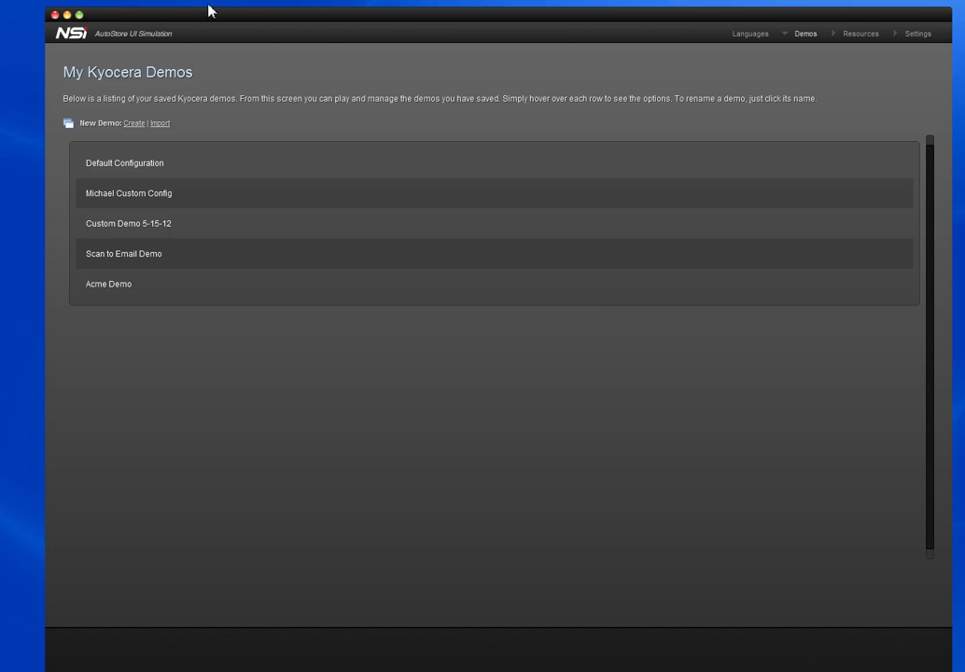
pyautogui.moveTo(209, 11); pyautogui.dragTo(904, 118)
# - Open the nsi_simulator folder on the desktop and select its start file
pyautogui.moveTo(0, 353); pyautogui.dragTo(364, 326)
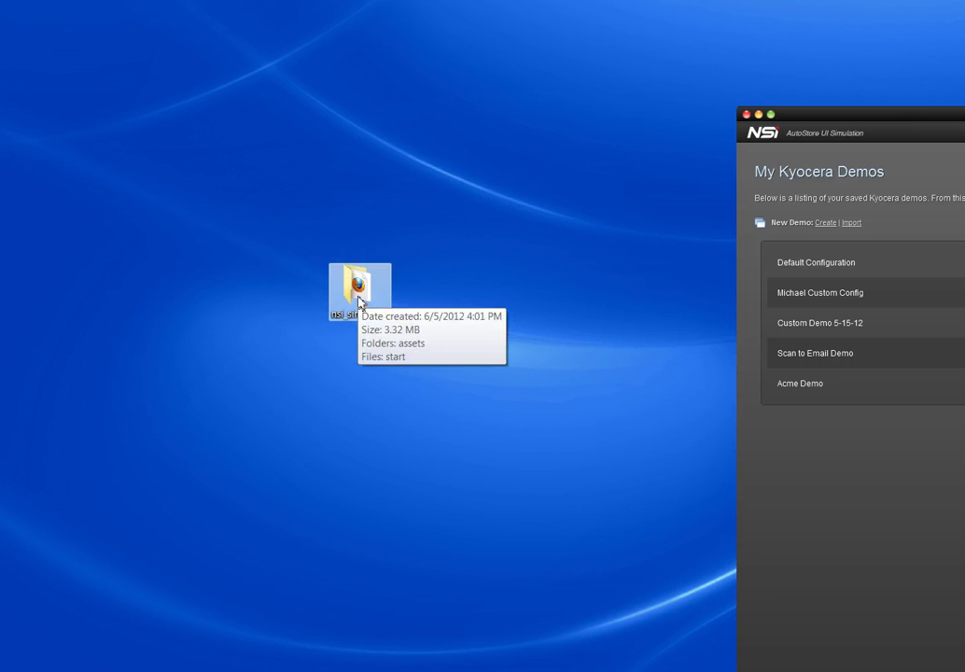
pyautogui.doubleClick(360, 299)
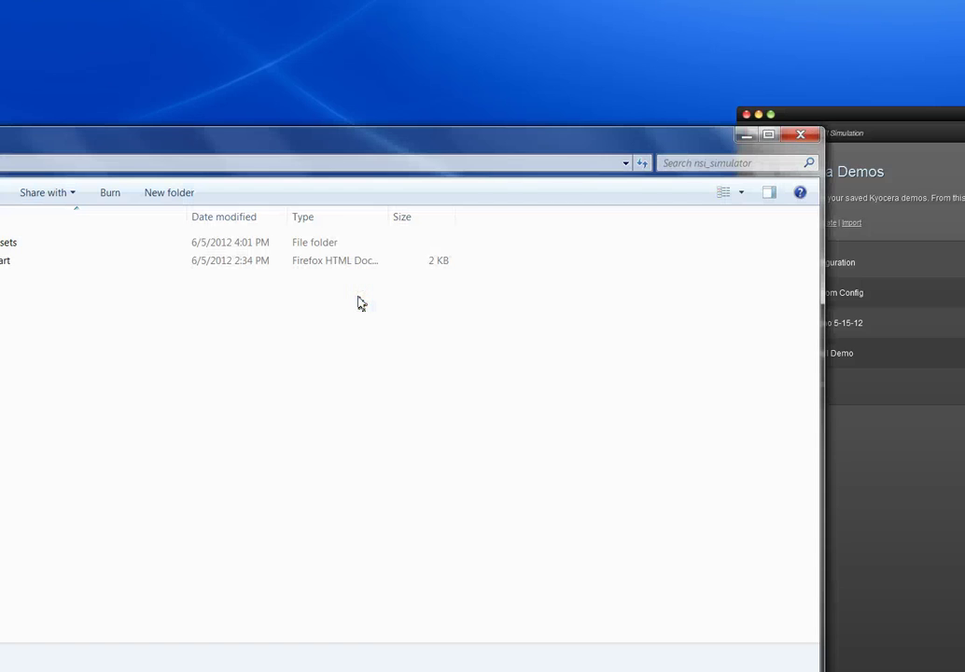
pyautogui.moveTo(349, 150); pyautogui.dragTo(522, 90)
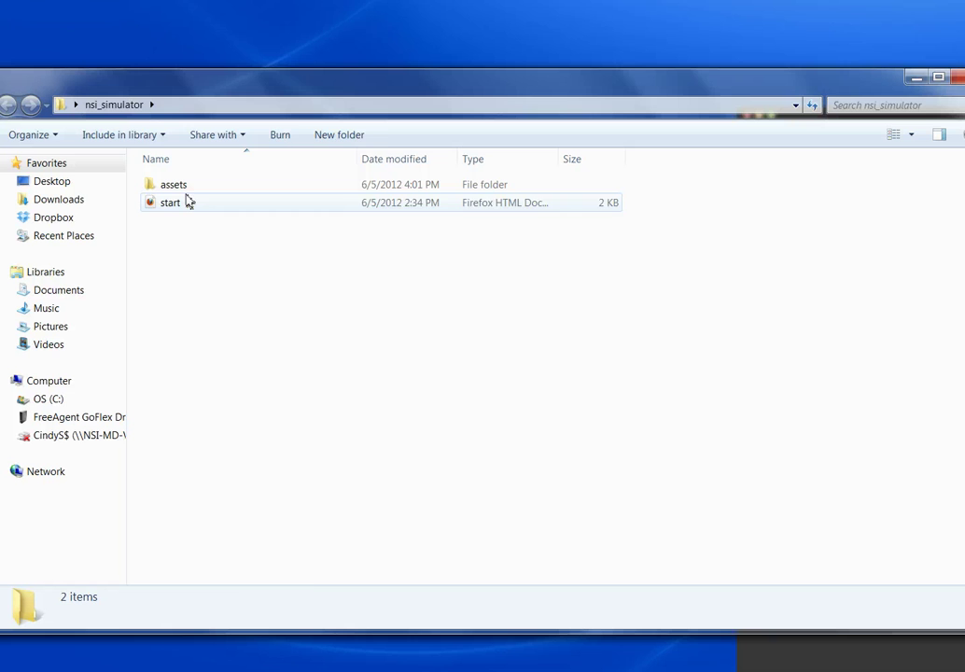
pyautogui.click(184, 205)
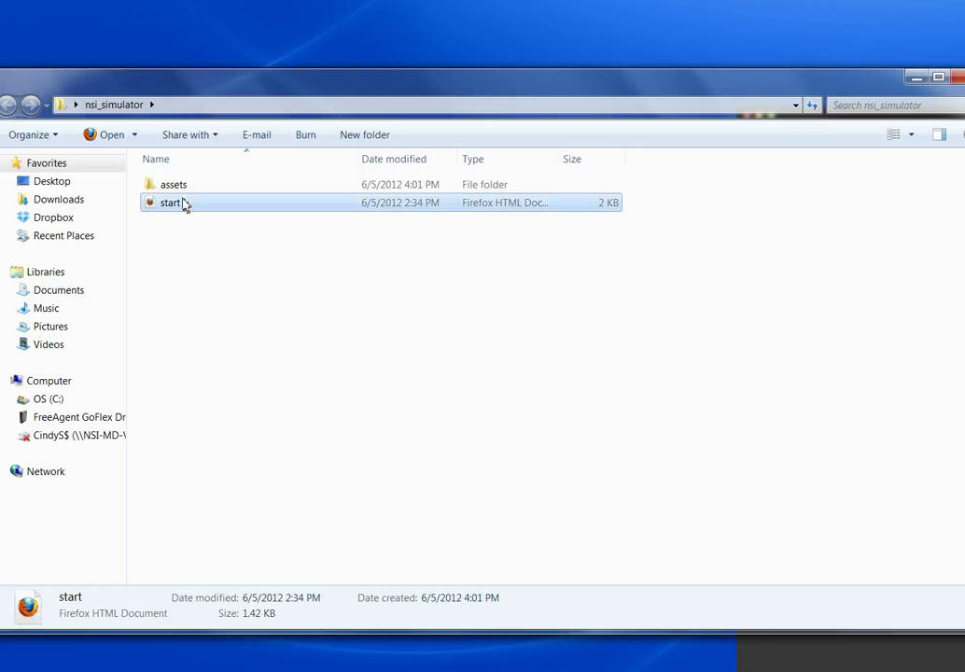